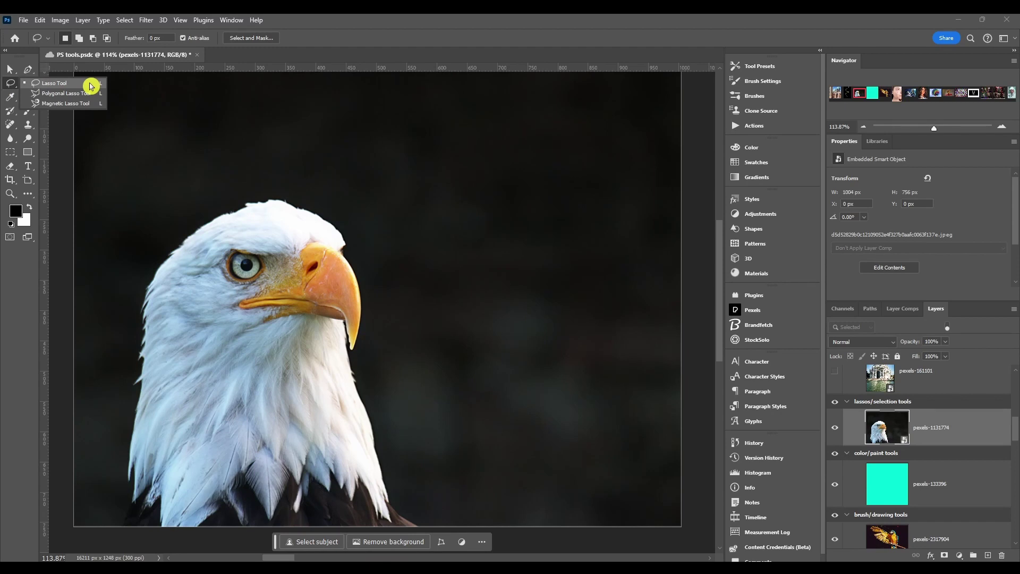
Outline the eagle's beak freehand with the Lasso tool to select it
left_click(90, 84)
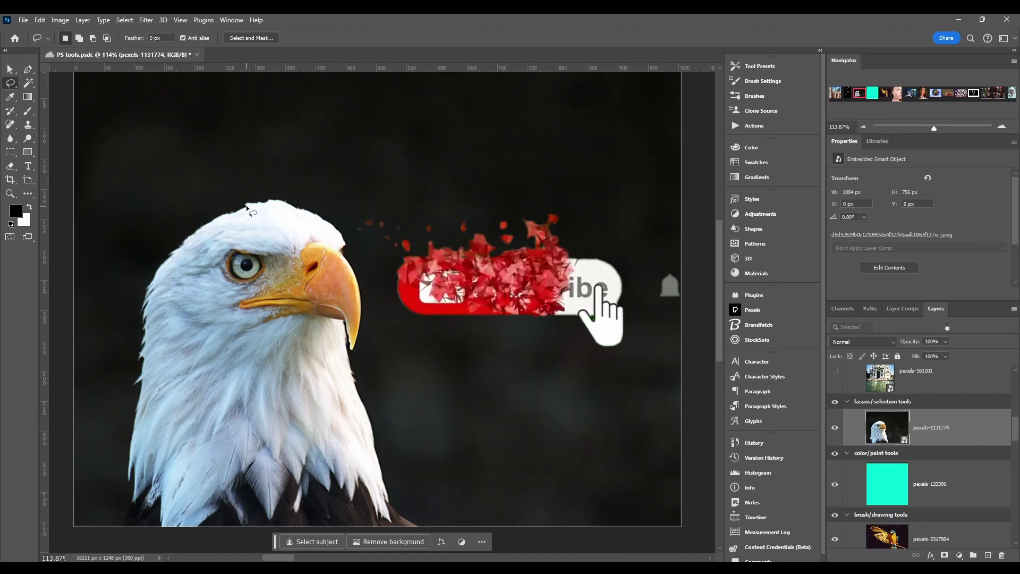
left_click_drag(247, 206, 209, 221)
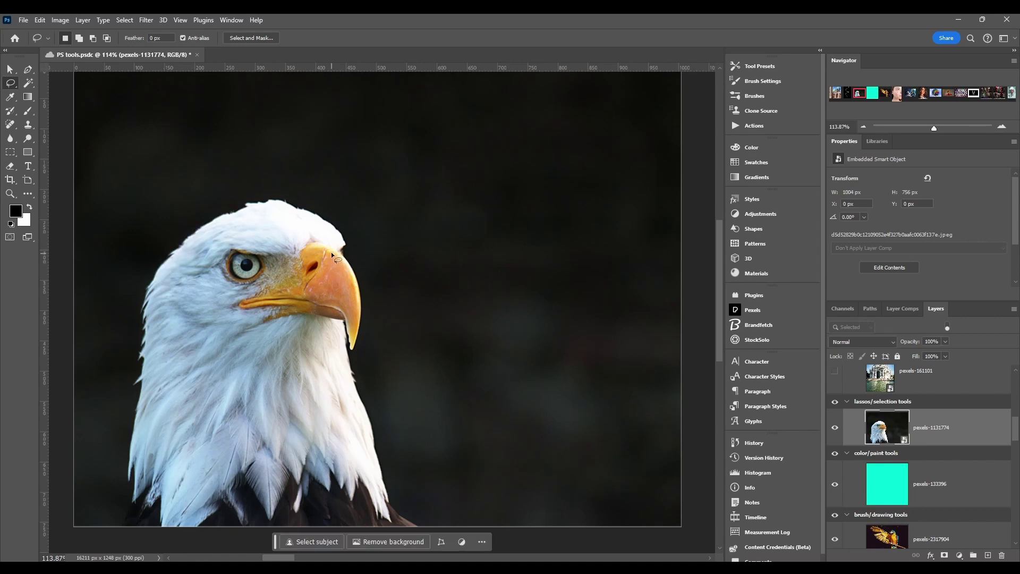
left_click_drag(316, 241, 326, 245)
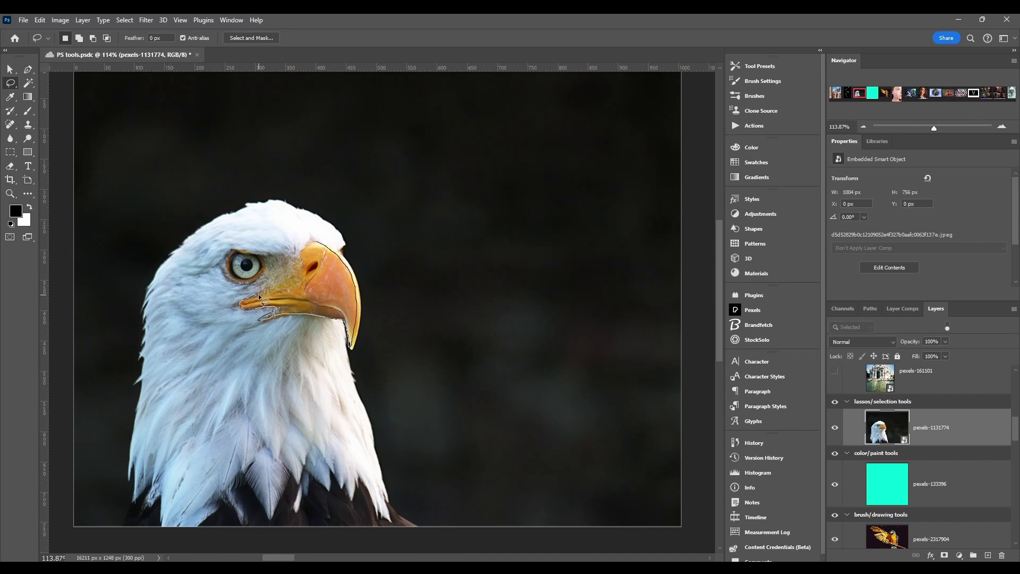
left_click_drag(258, 294, 261, 294)
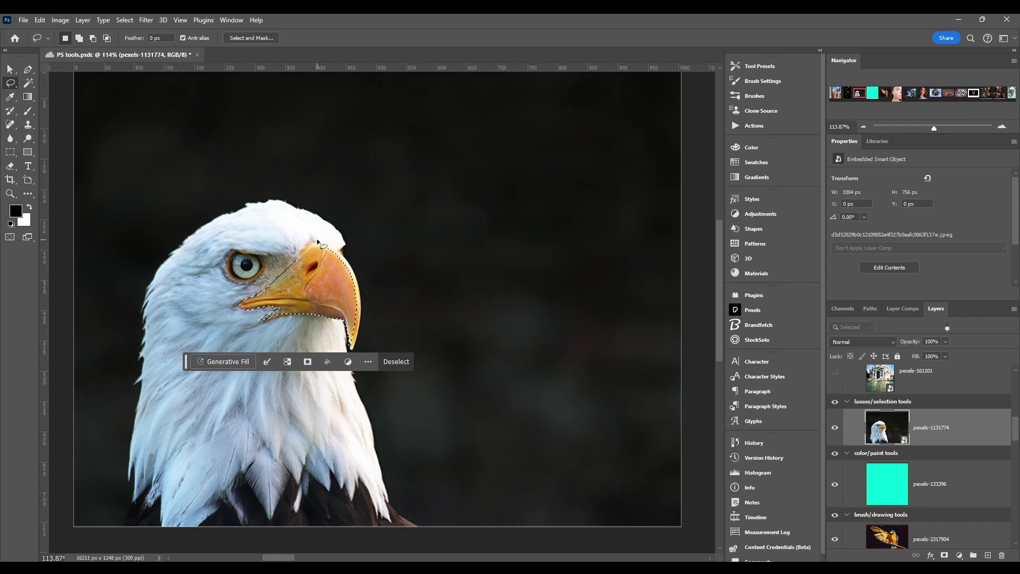
Try masking the eagle layer with the beak selection, and undo the mask
left_click(394, 362)
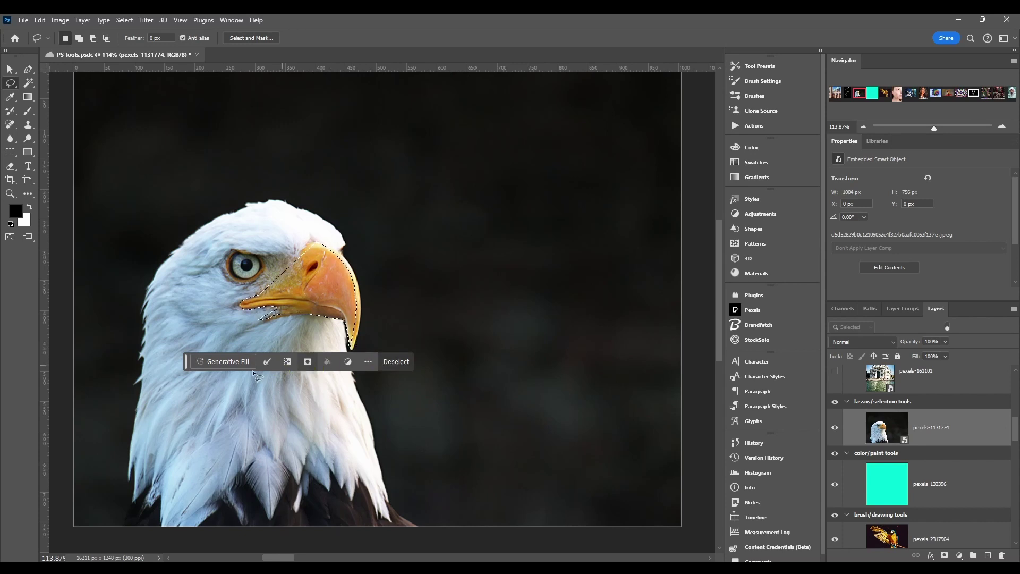
left_click(370, 363)
left_click(348, 362)
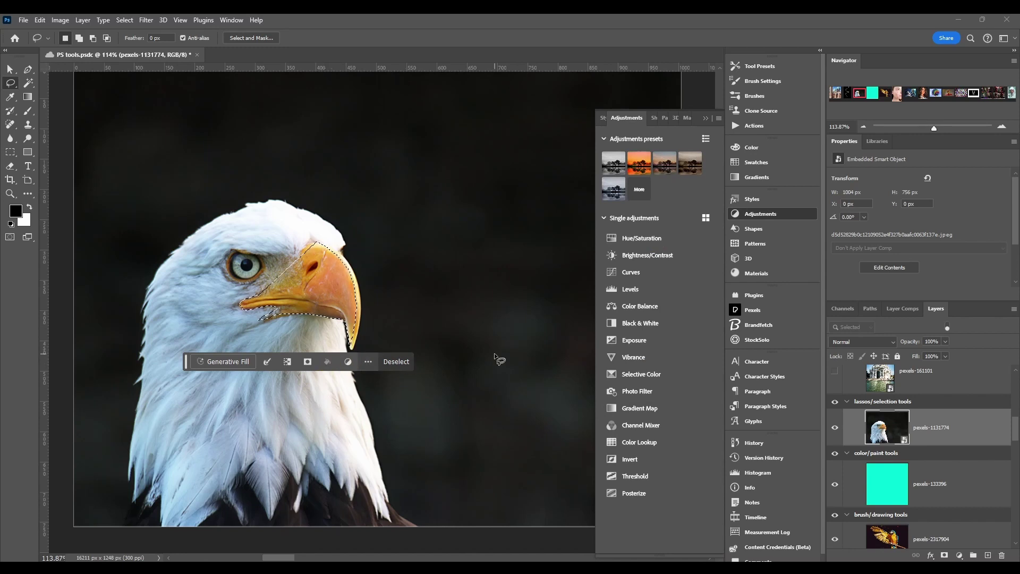
left_click(307, 363)
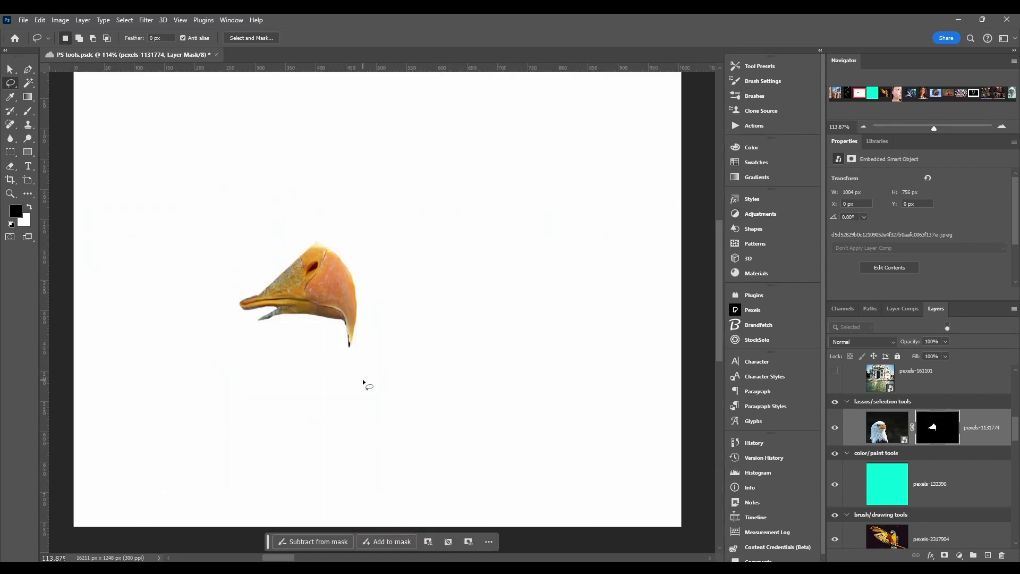
key("ctrl+z")
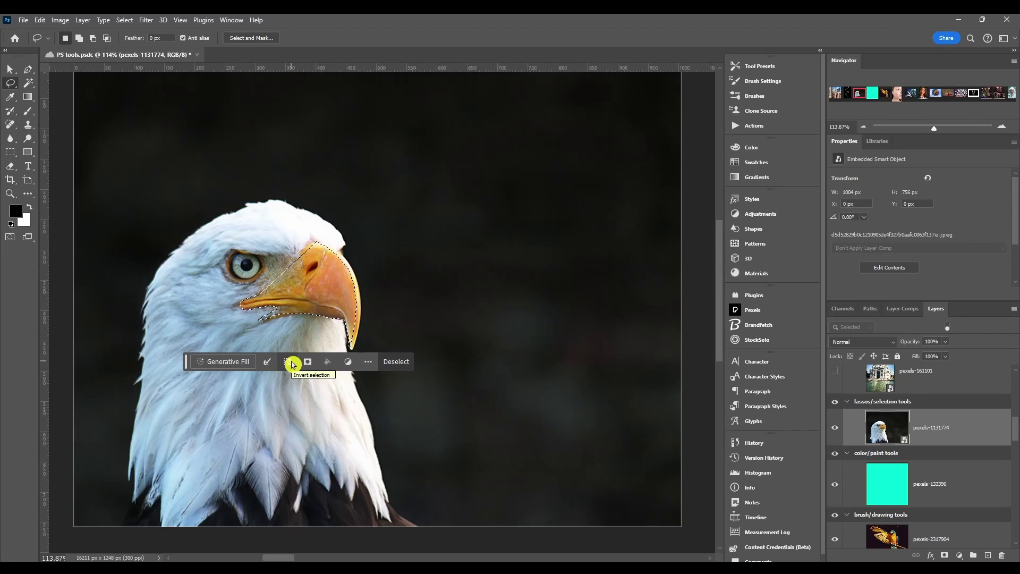
Look through the options for modifying the beak selection and the Lasso tool's presets
left_click(292, 361)
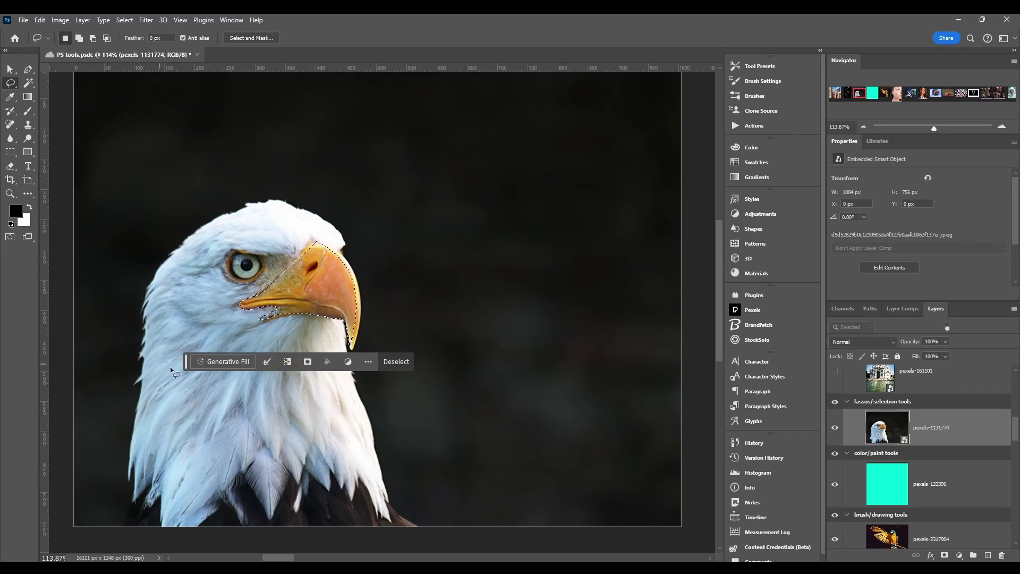
left_click(268, 363)
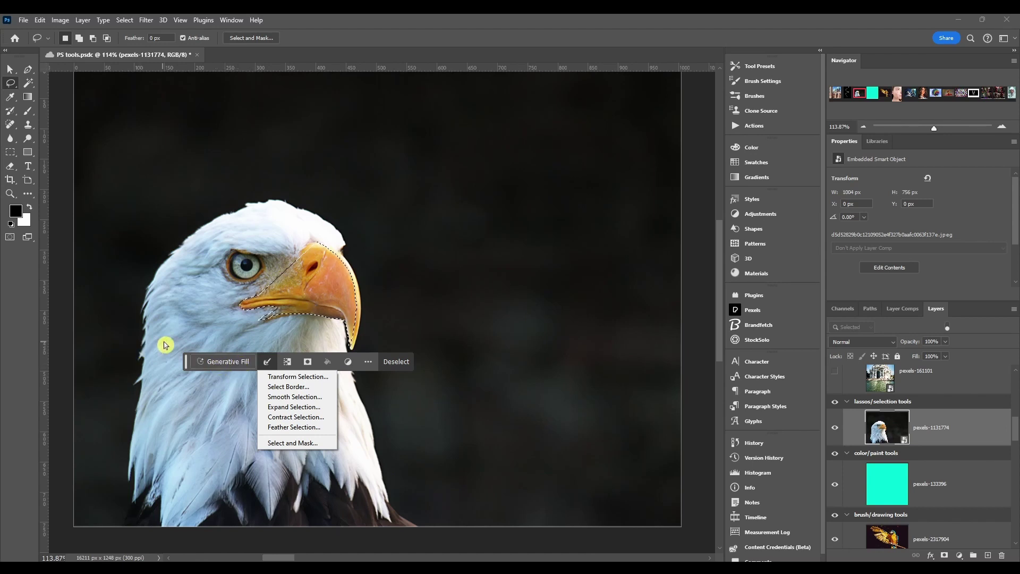
left_click(218, 348)
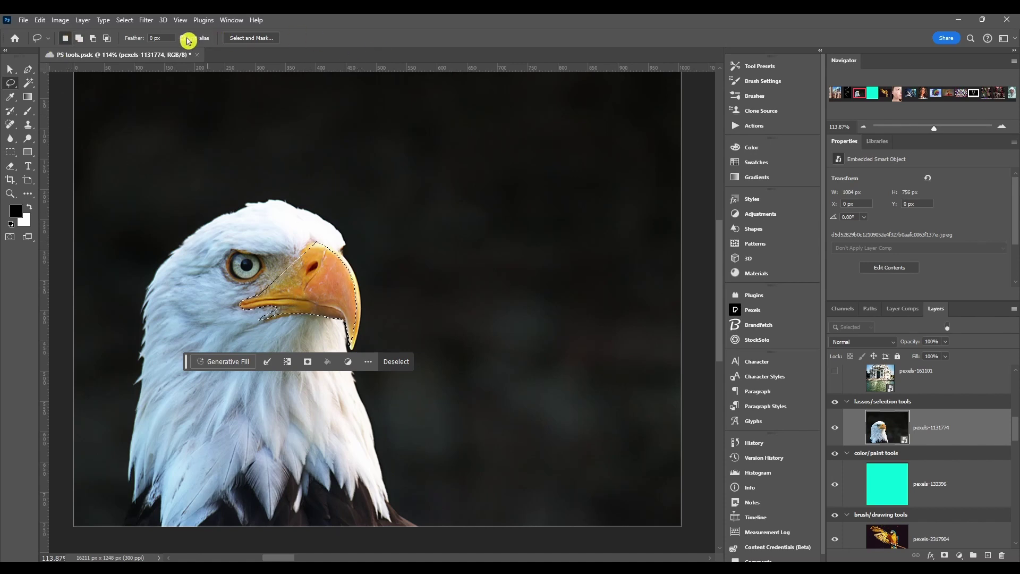
left_click(49, 38)
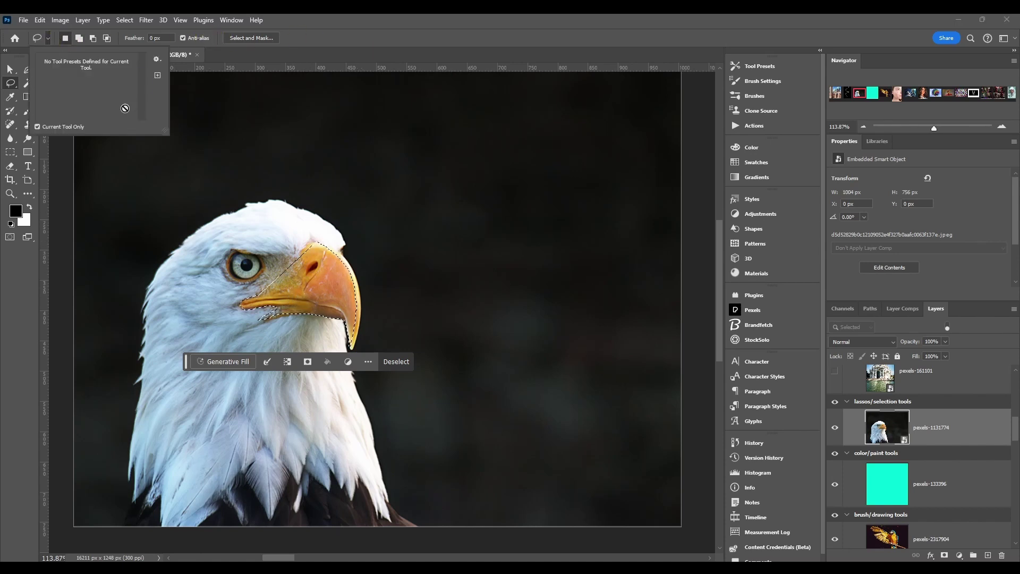
key("Escape")
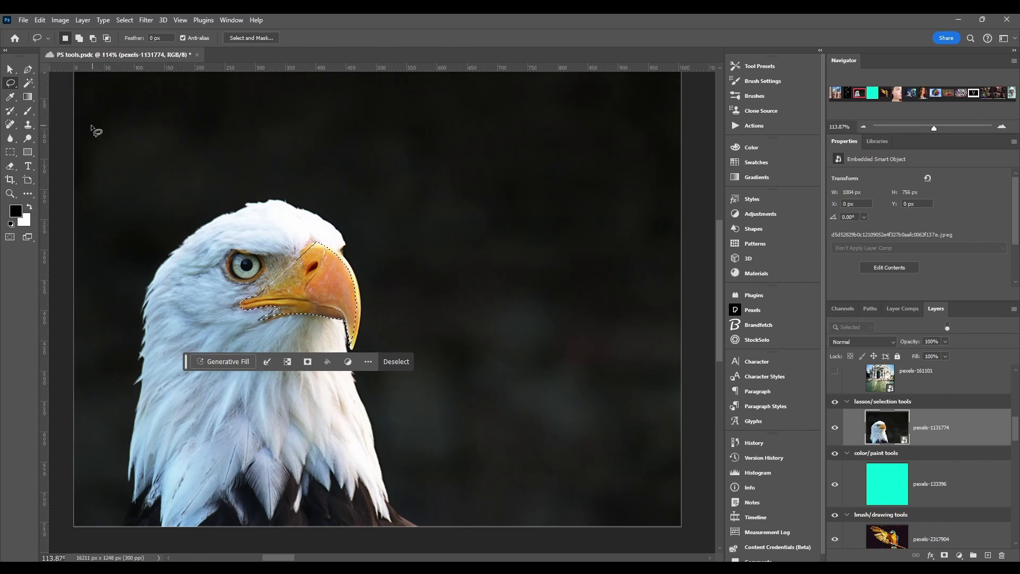
Replace the beak selection with a new freehand lasso selection around the eagle's eye
left_click(66, 39)
left_click(255, 254)
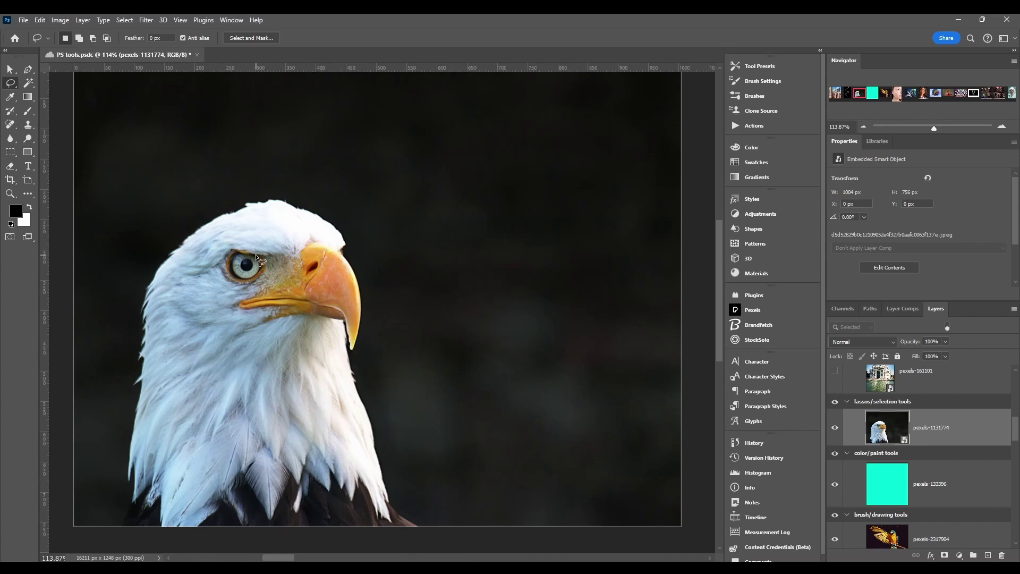
mouse_move(231, 280)
left_mouse_down()
mouse_move(256, 282)
mouse_move(262, 262)
left_mouse_up()
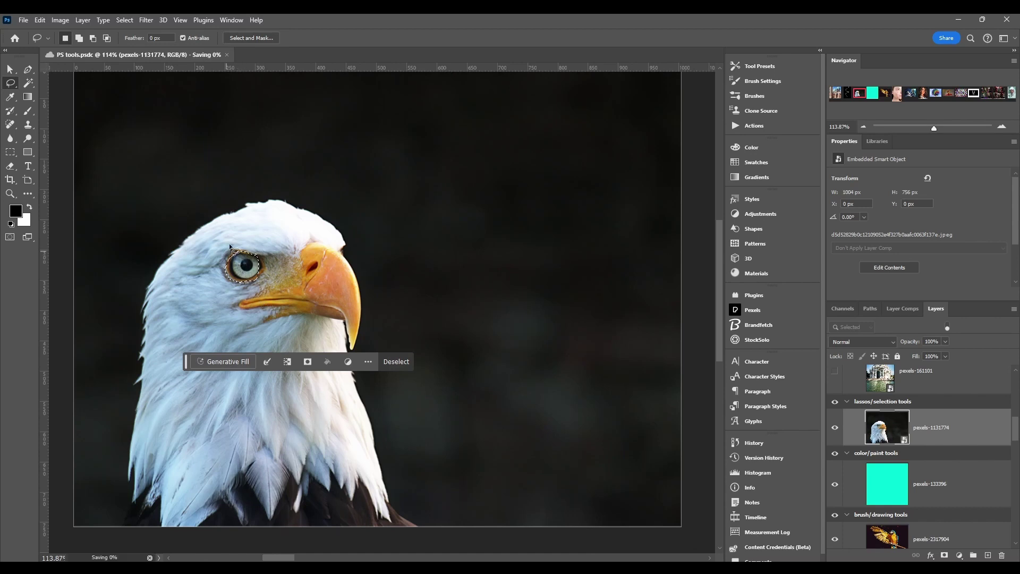
Add the eagle's beak to the eye selection with a freehand lasso outline
left_click(79, 38)
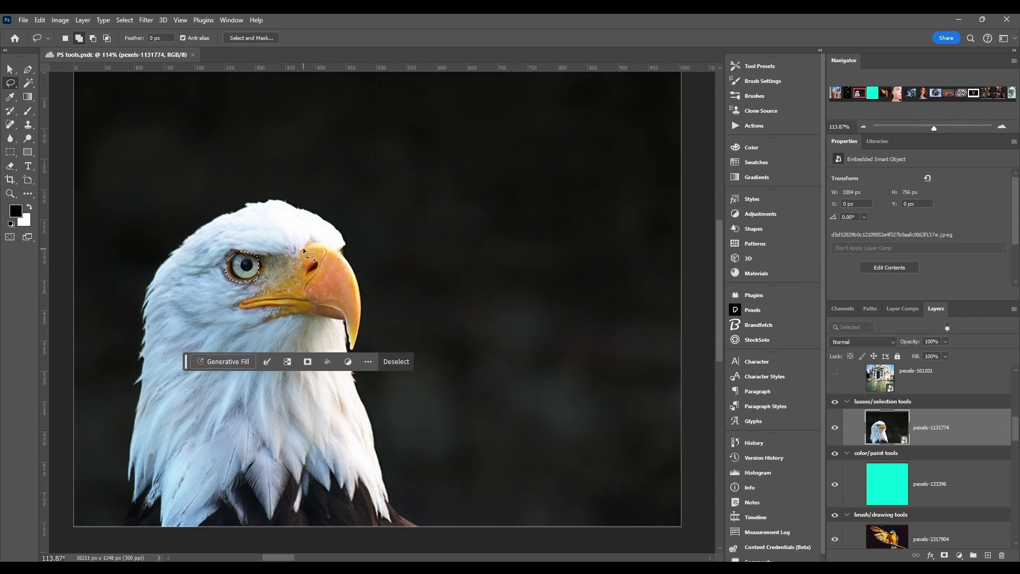
mouse_move(303, 249)
left_mouse_down()
mouse_move(343, 256)
mouse_move(356, 290)
left_mouse_up()
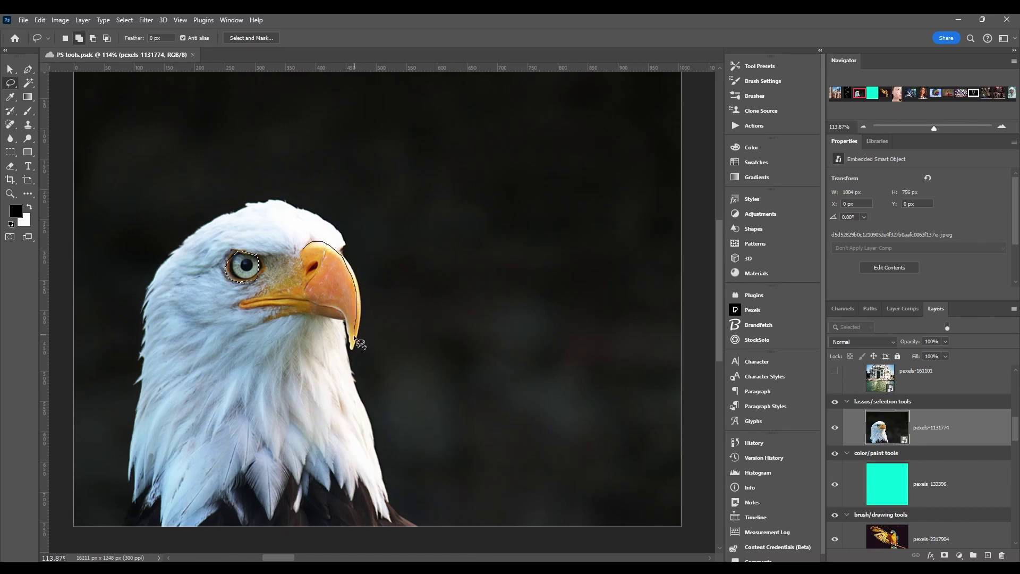
left_click_drag(355, 341, 347, 334)
left_click_drag(250, 306, 305, 245)
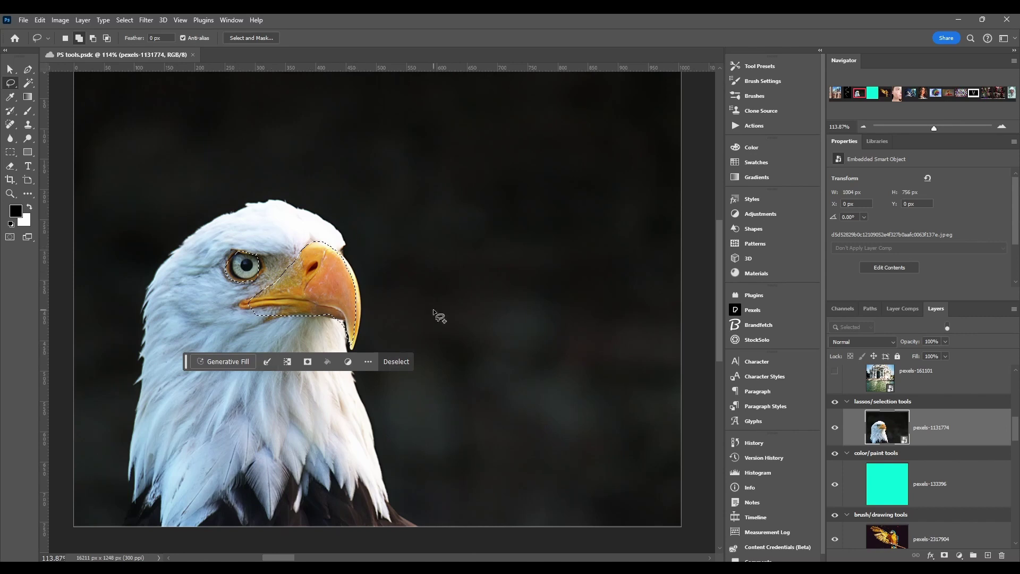
Subtract the pupil and irregular areas of the upper beak from the selection with freehand lasso loops
left_click(94, 38)
left_click_drag(312, 218, 286, 255)
mouse_move(372, 224)
left_mouse_down()
mouse_move(314, 210)
mouse_move(292, 226)
left_mouse_up()
left_click_drag(246, 272, 299, 314)
mouse_move(292, 258)
left_mouse_down()
mouse_move(333, 294)
mouse_move(338, 280)
mouse_move(374, 319)
left_mouse_up()
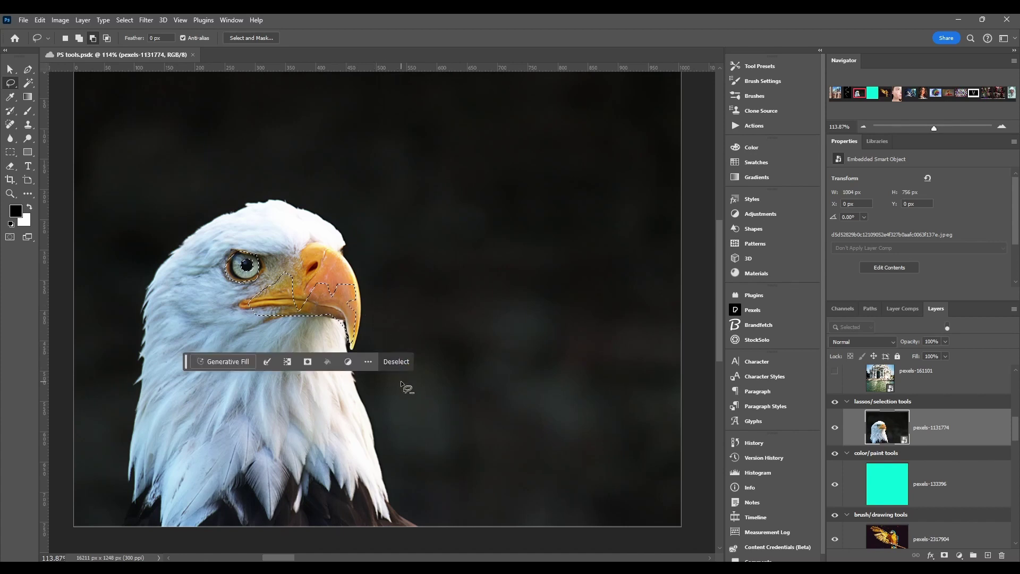
Intersect the selection with a narrow freehand lasso loop drawn across the beak between the eye and nostril
left_click(107, 38)
left_click(106, 40)
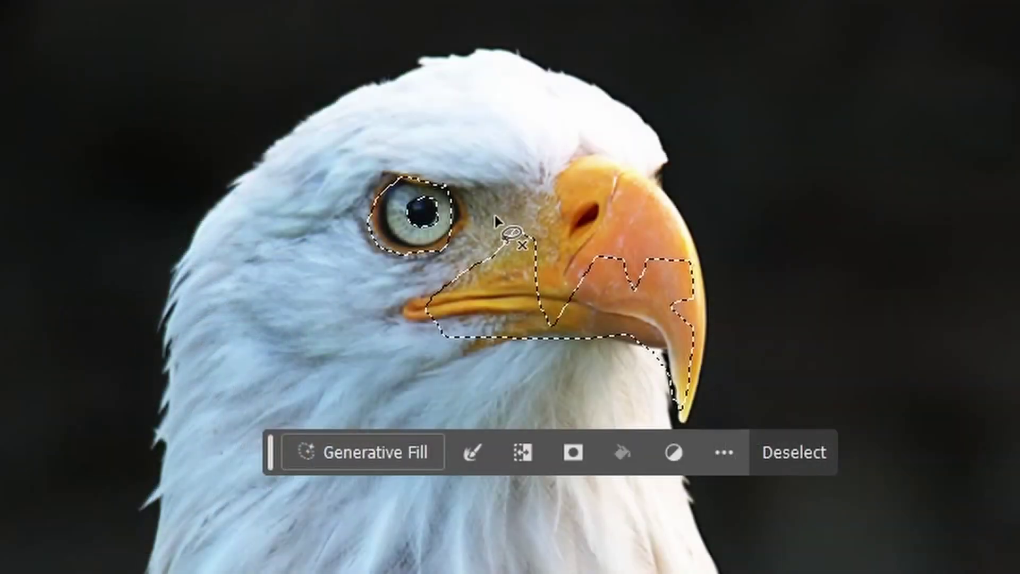
mouse_move(494, 215)
left_mouse_down()
mouse_move(470, 286)
mouse_move(492, 319)
mouse_move(510, 313)
mouse_move(514, 289)
mouse_move(513, 253)
mouse_move(489, 219)
left_mouse_up()
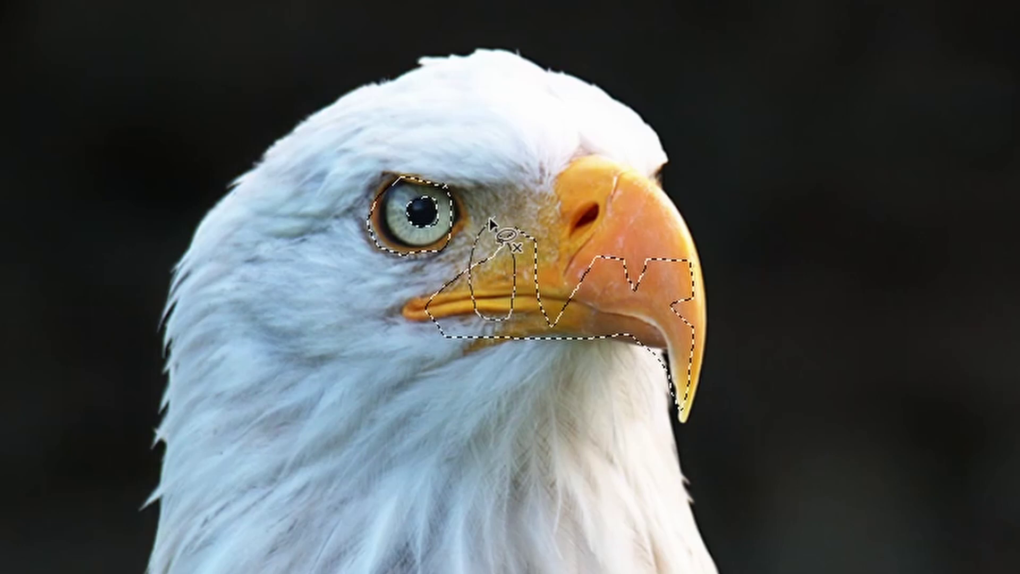
left_click_drag(489, 220, 490, 221)
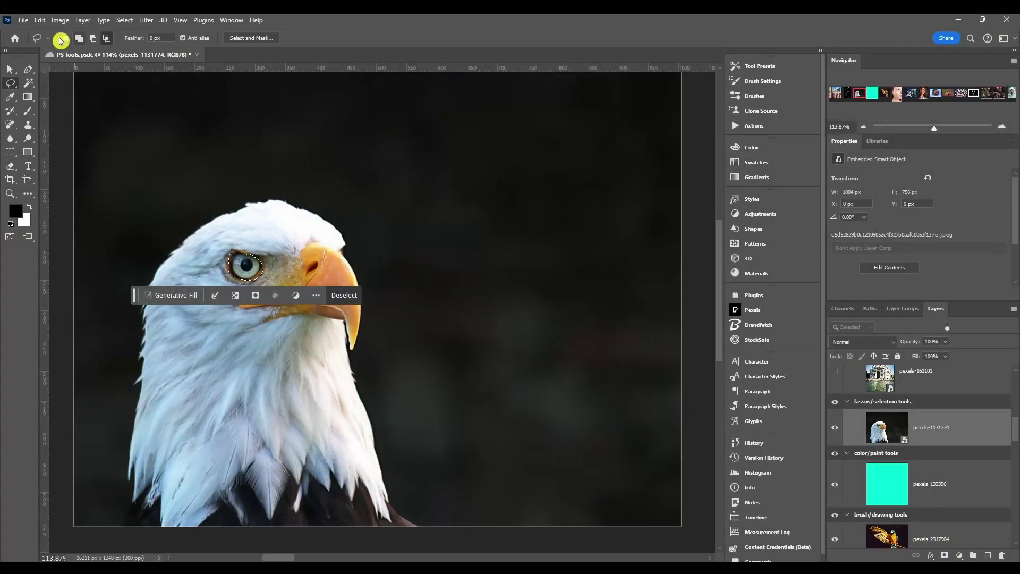
Return the Lasso to new-selection mode and enter Select and Mask with the eye selected
left_click(65, 38)
left_click(136, 41)
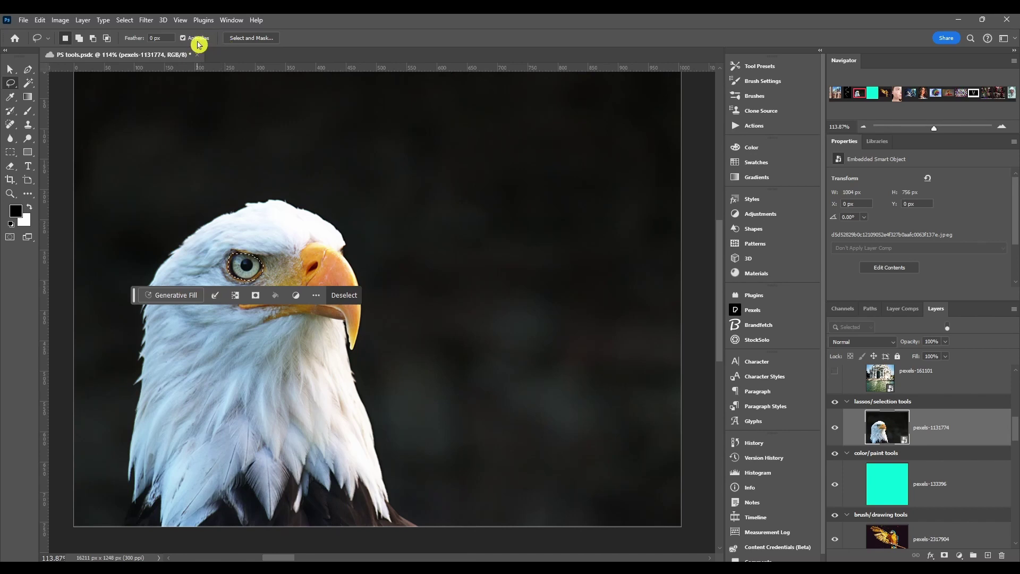
left_click(257, 41)
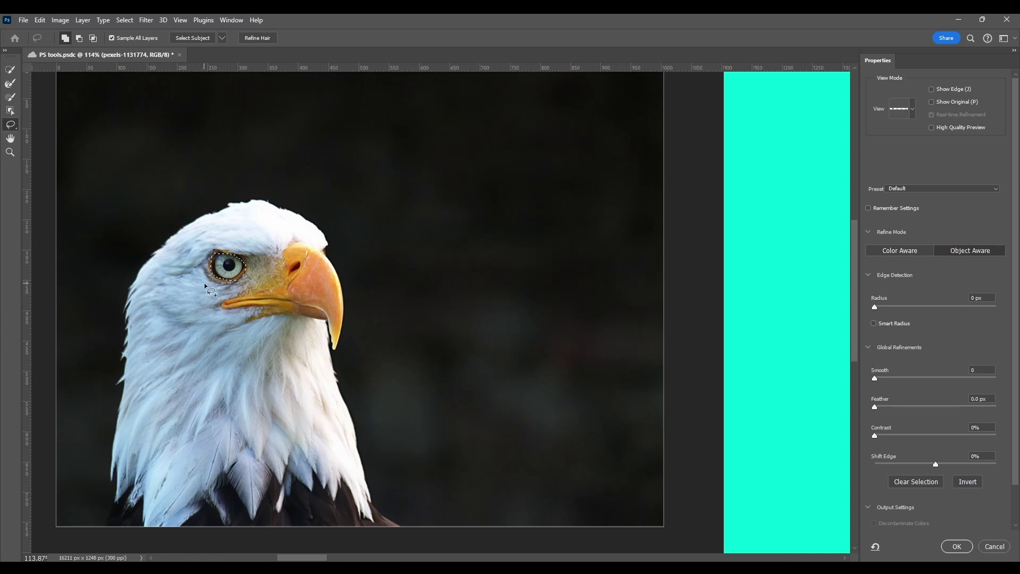
Examine the Select and Mask lasso variants, view modes, Show Edge preview, presets and refine modes
left_click(14, 70)
right_click(10, 127)
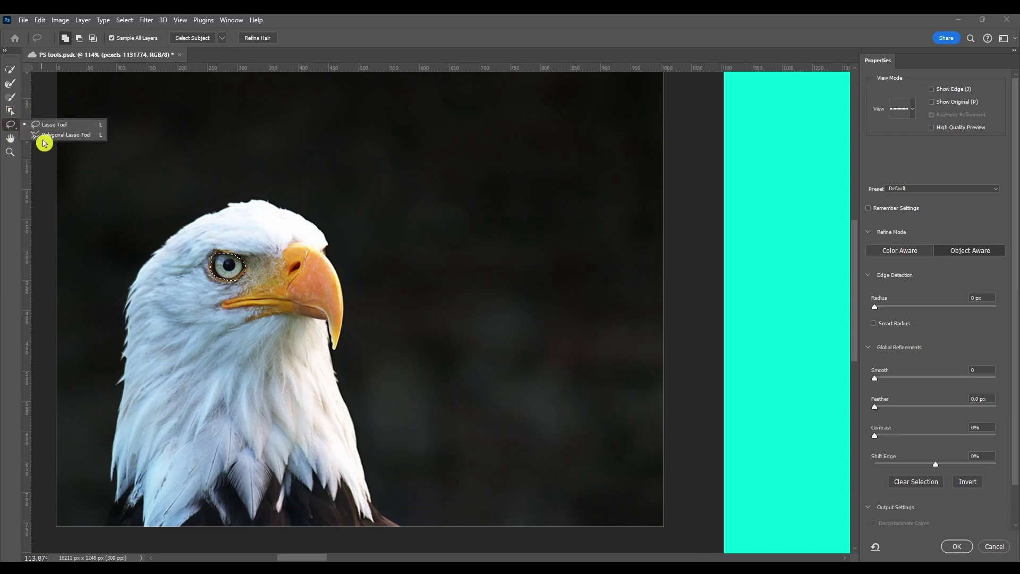
left_click(10, 140)
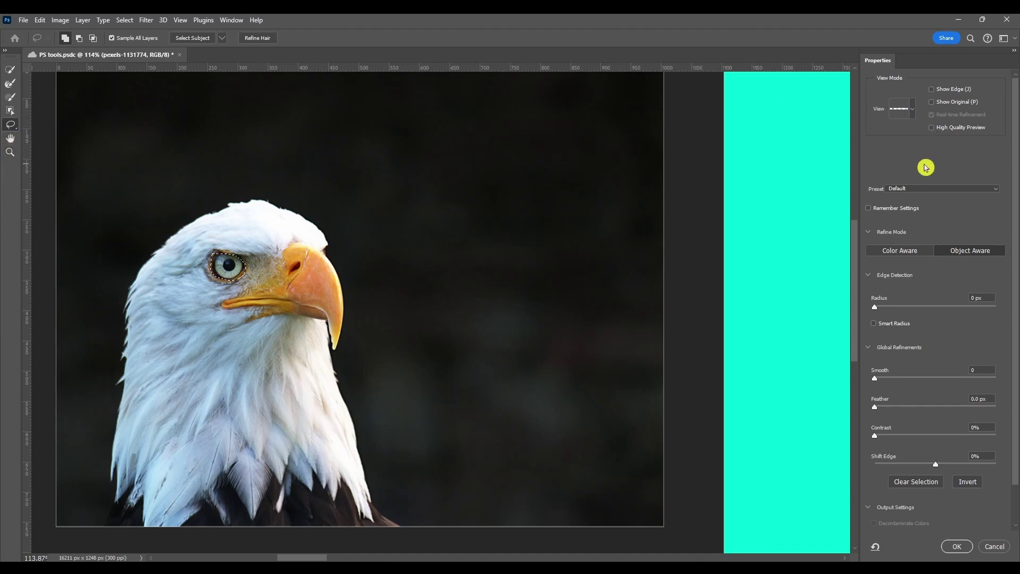
left_click(908, 109)
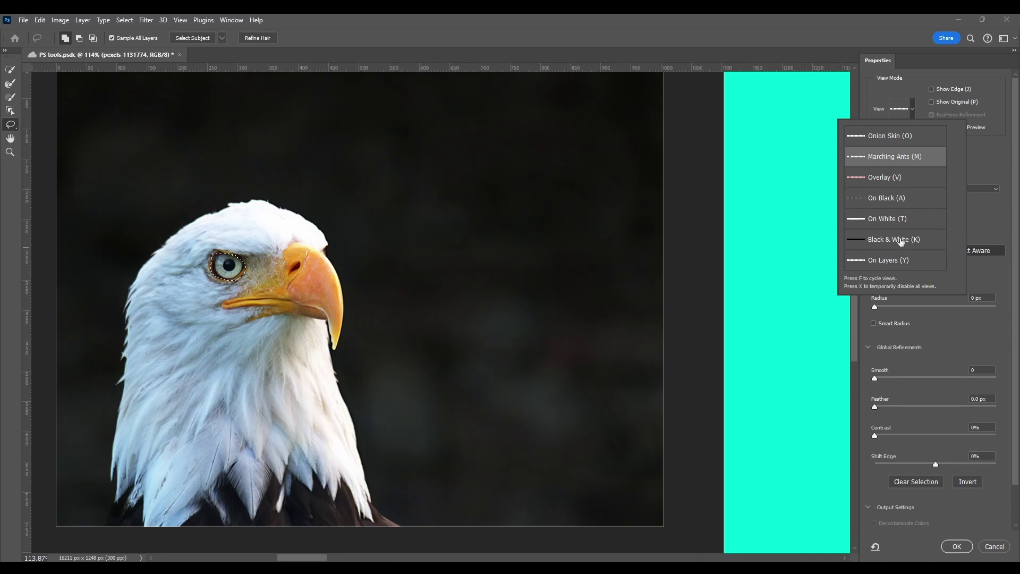
left_click(995, 152)
left_click(934, 92)
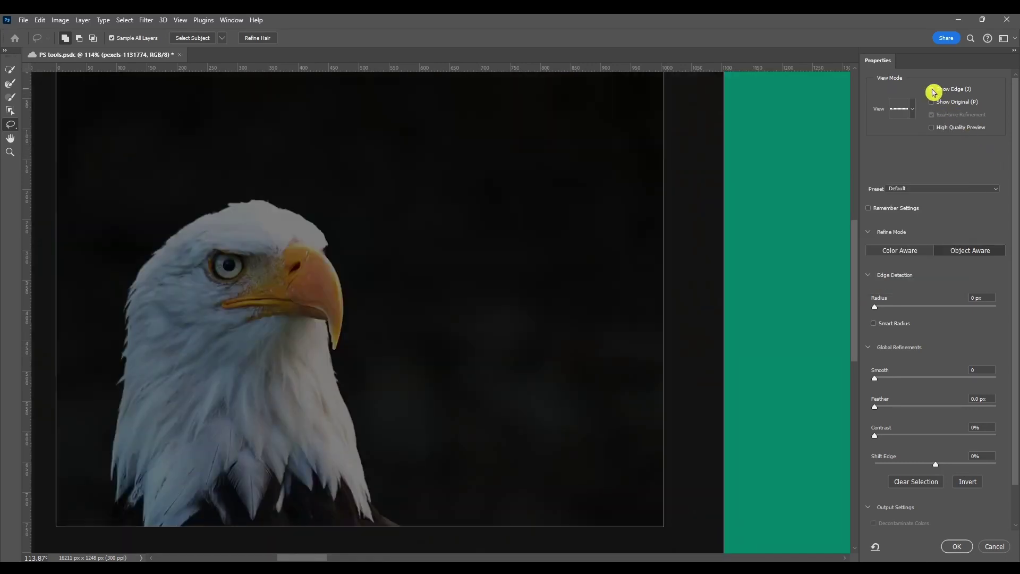
left_click(934, 92)
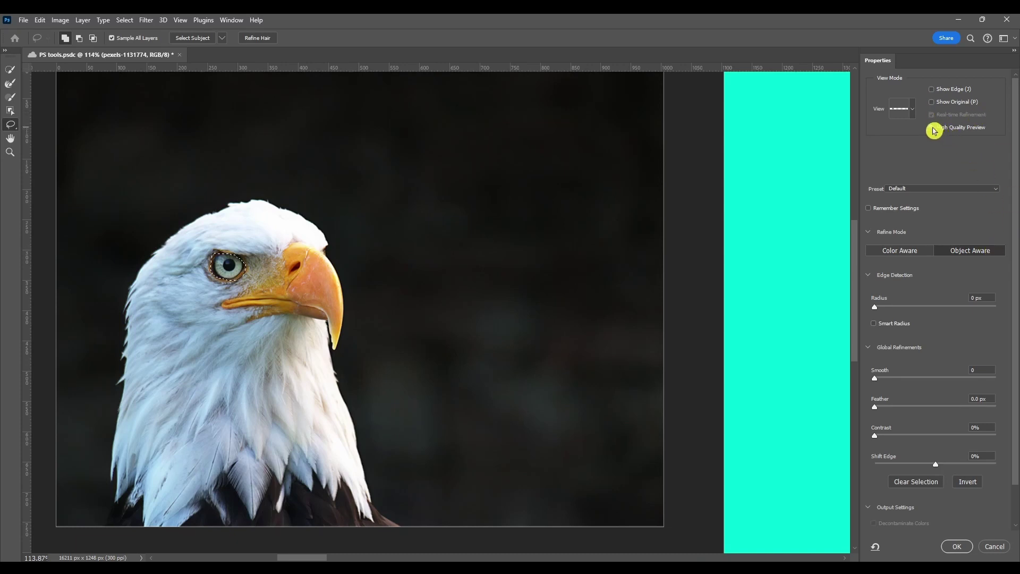
left_click(901, 189)
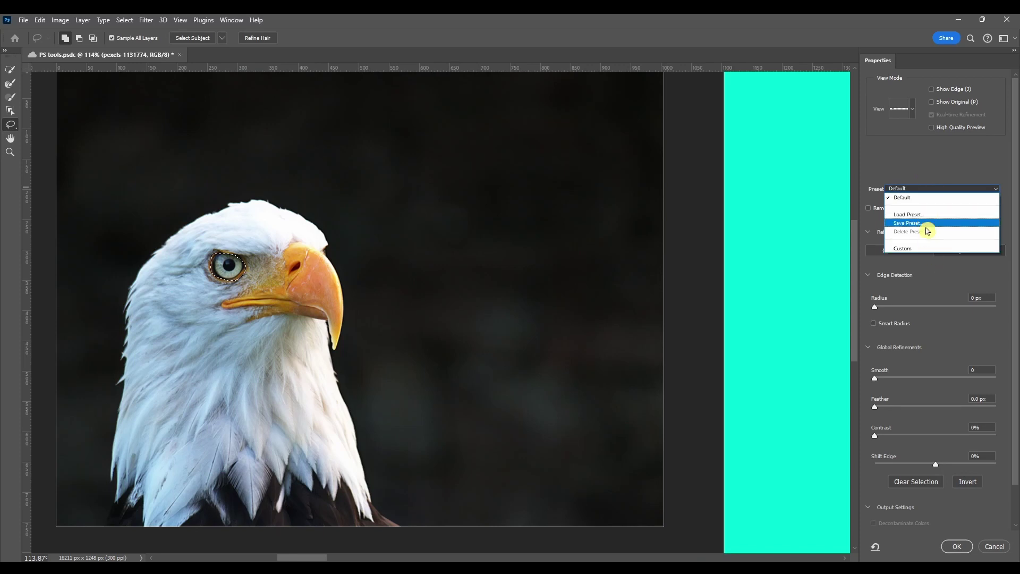
left_click(934, 151)
scroll(919, 247, "down", 2)
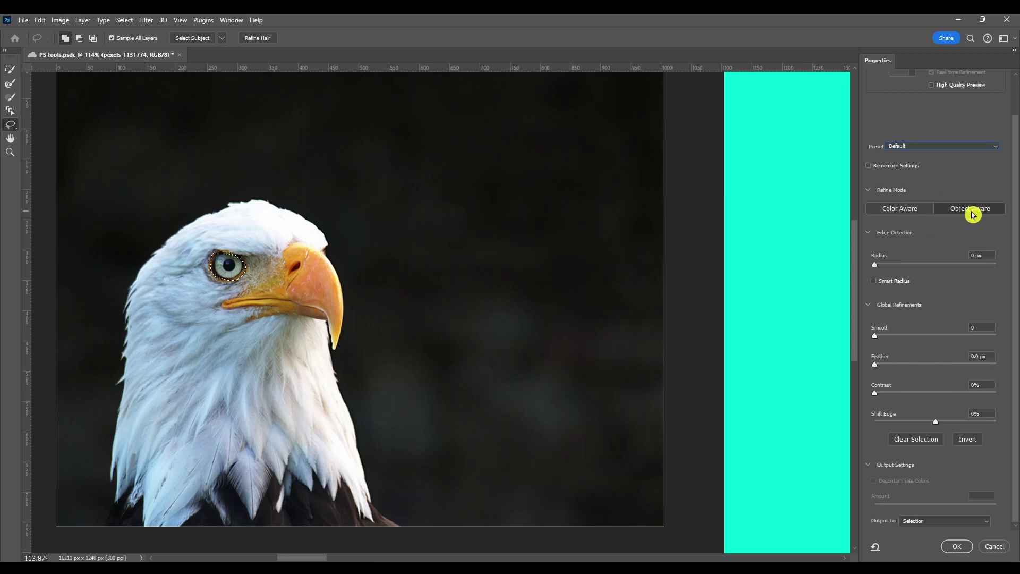
left_click(905, 216)
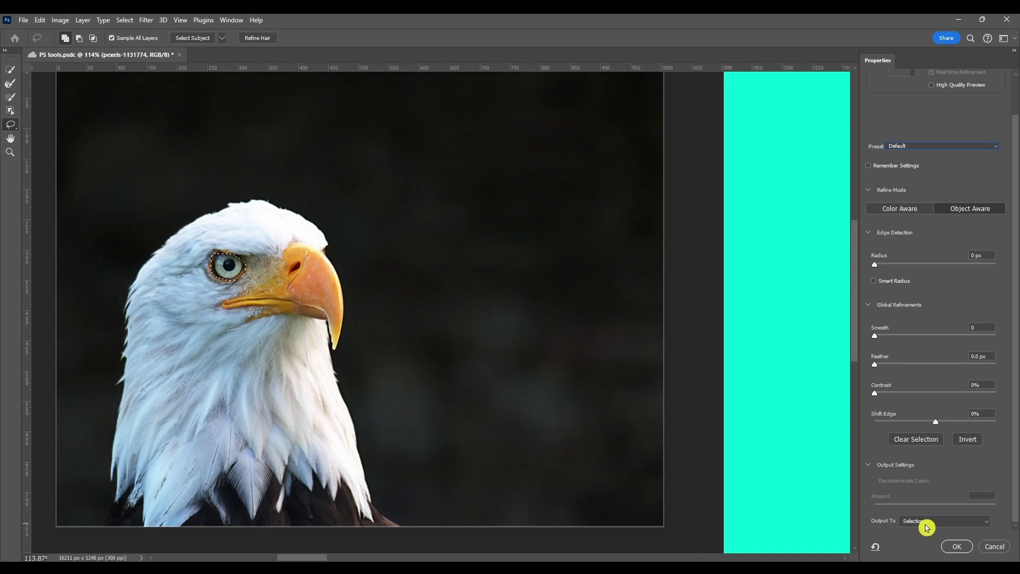
Set the Select and Mask output for the eye selection to New Layer
left_click(945, 525)
left_click(931, 501)
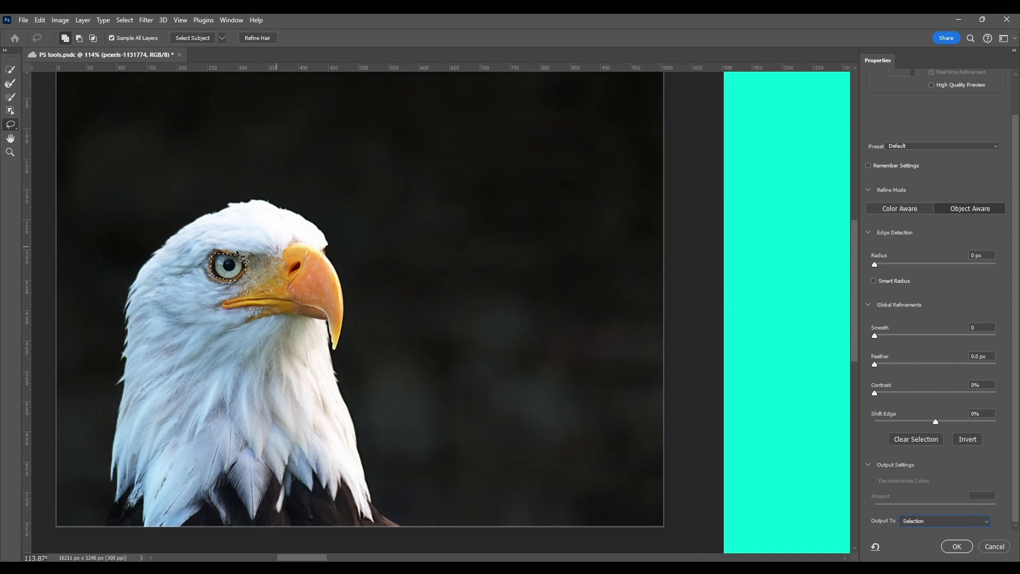
left_click(915, 520)
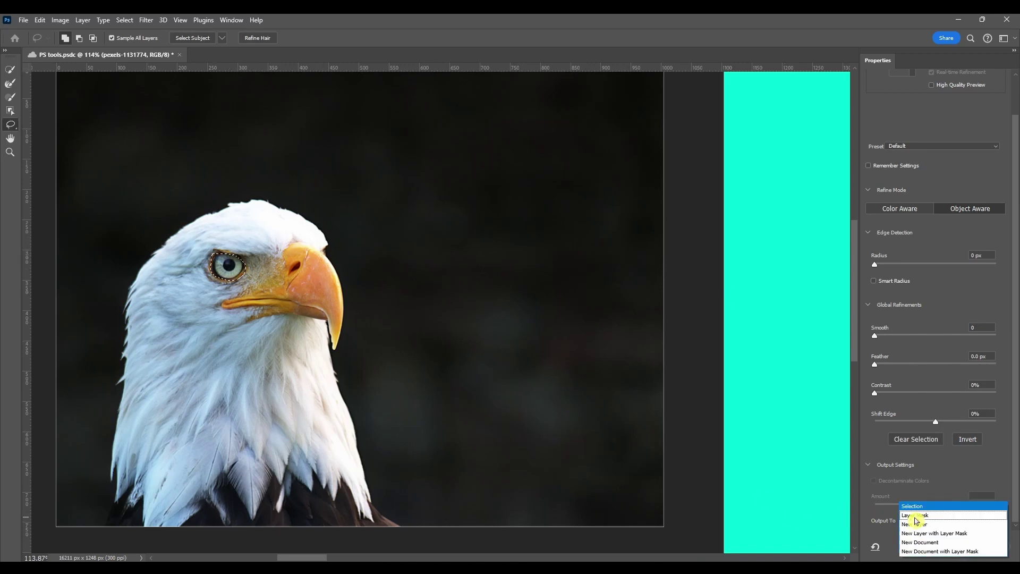
left_click(945, 525)
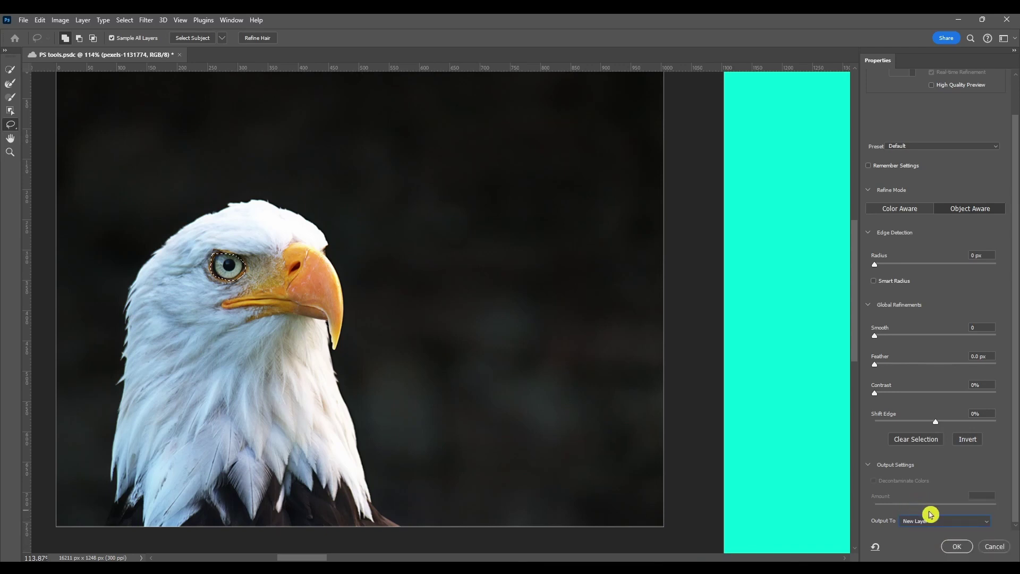
Output the eye selection from Select and Mask to a New Layer
left_click(931, 519)
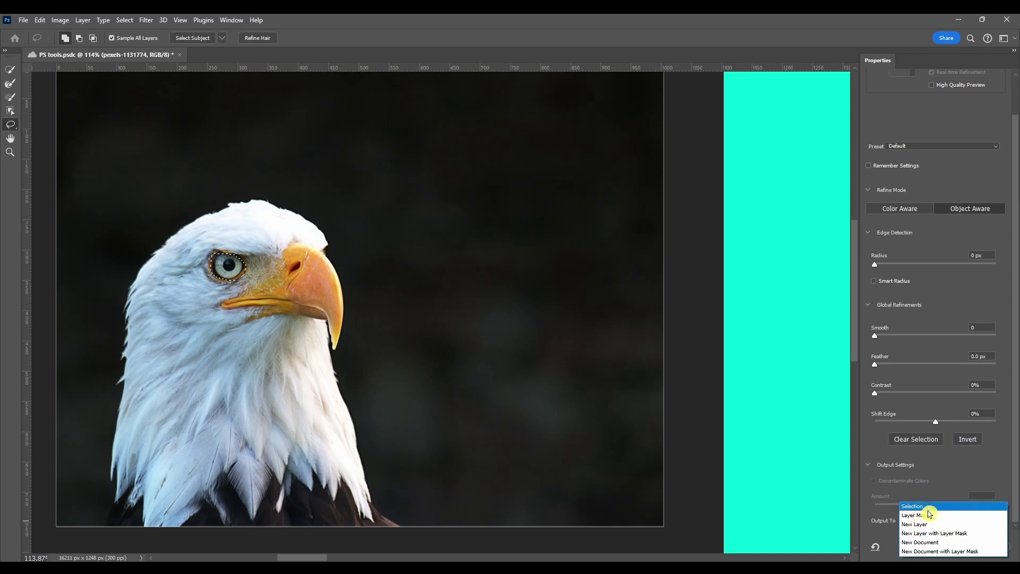
left_click(938, 527)
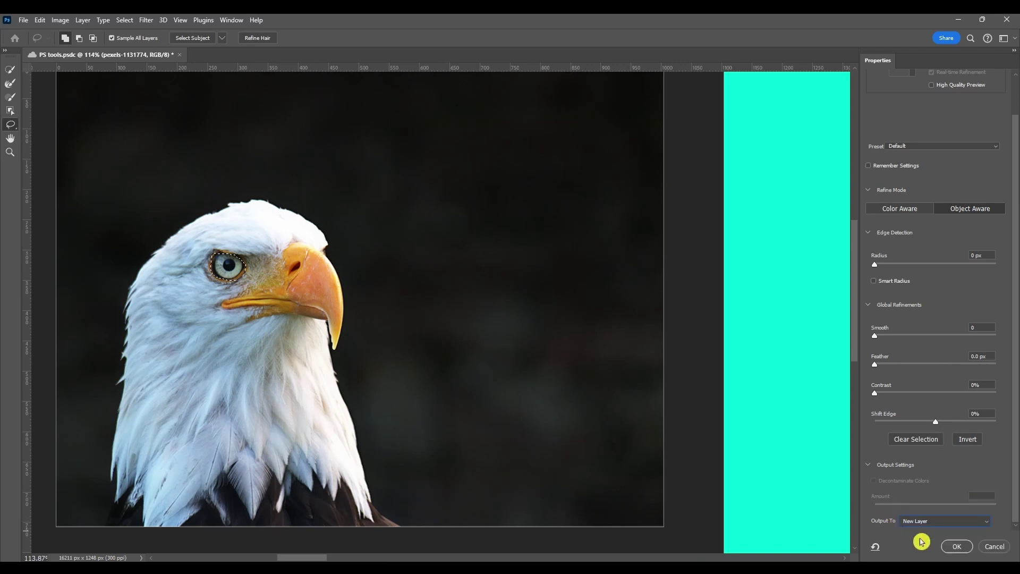
left_click(959, 547)
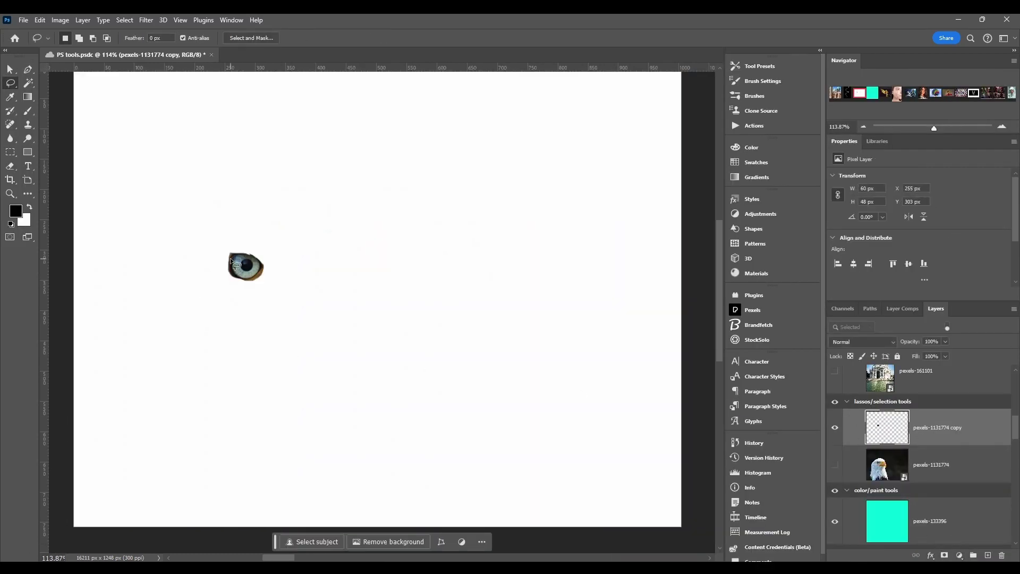
Move the extracted eye horizontally about 133 px toward the beak and show the original eagle photo layer beneath it
left_click_drag(249, 271, 336, 269)
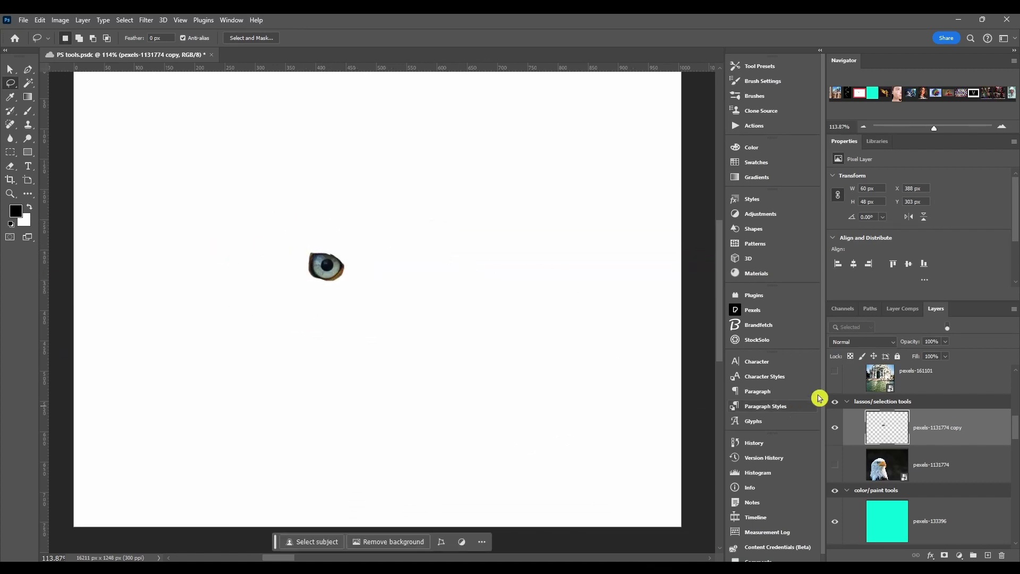
left_click(835, 467)
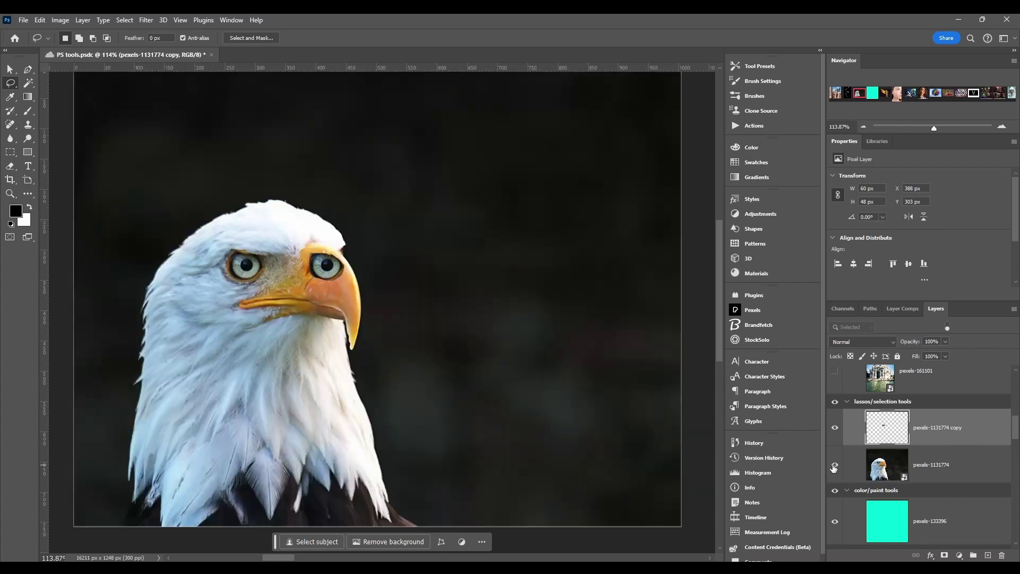
Hide the extracted eye layer and briefly view the original eagle layer in Select and Mask without applying any refinement
left_click(834, 431)
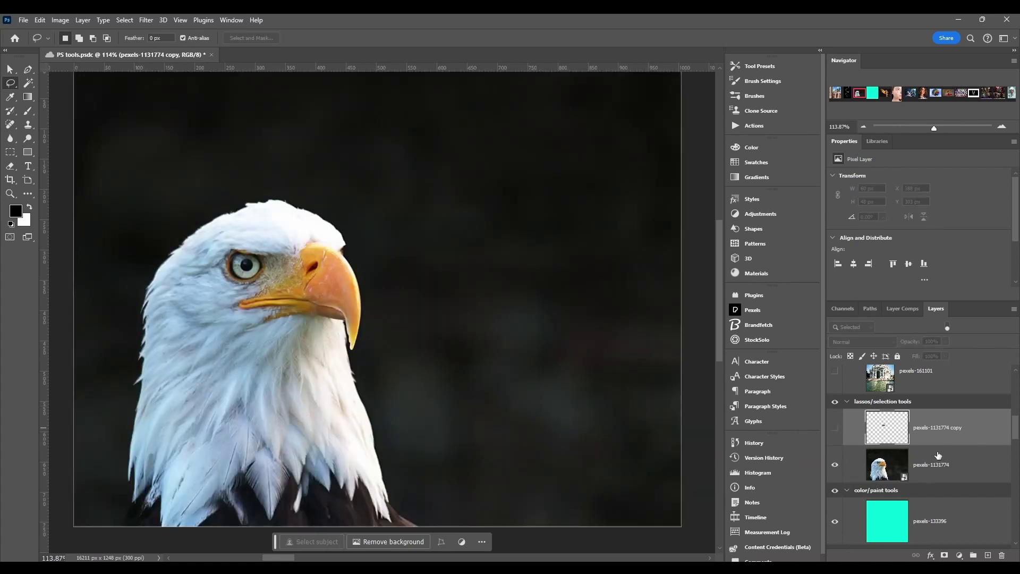
left_click(962, 463)
key("ctrl+alt+r")
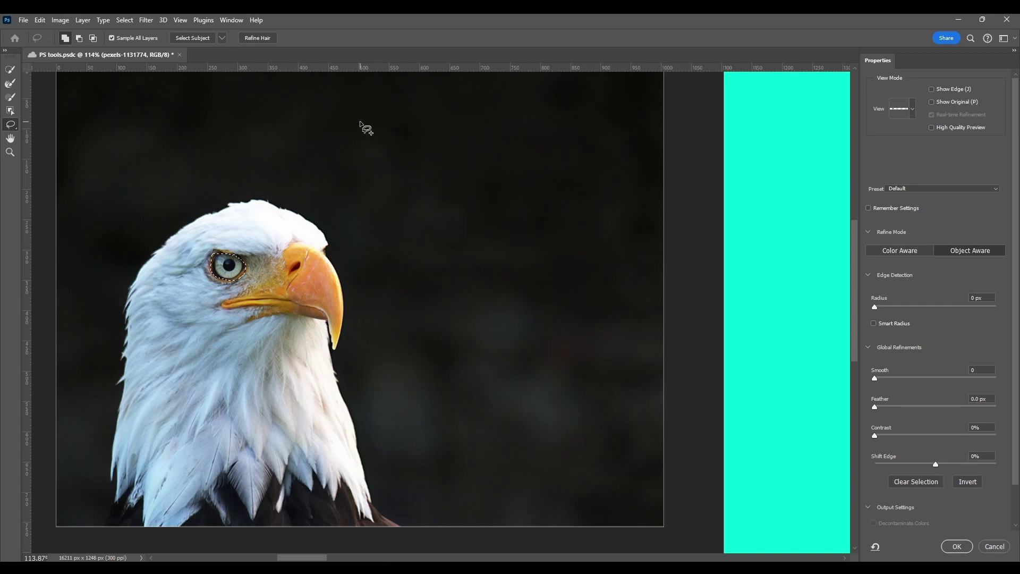
key("Escape")
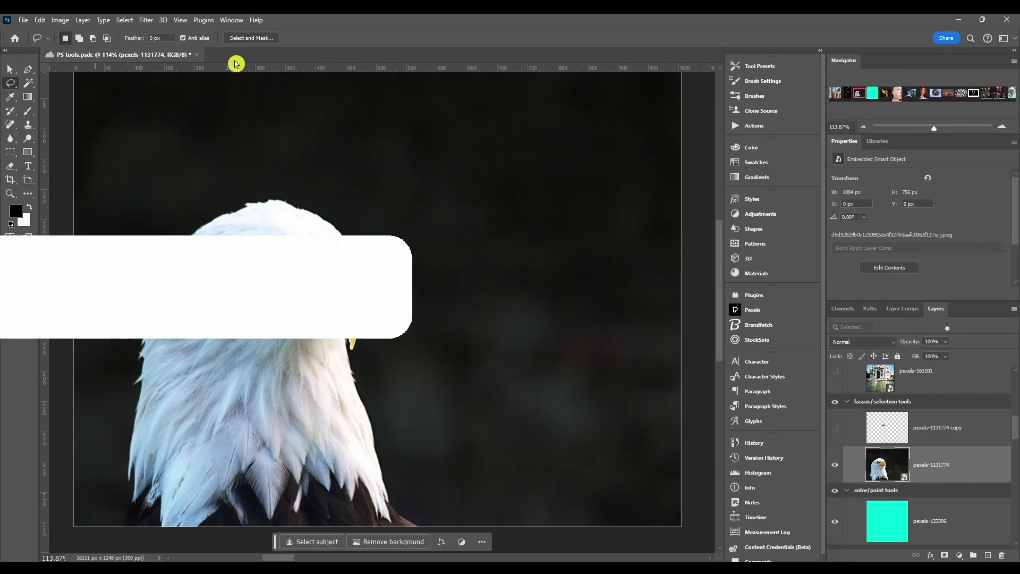